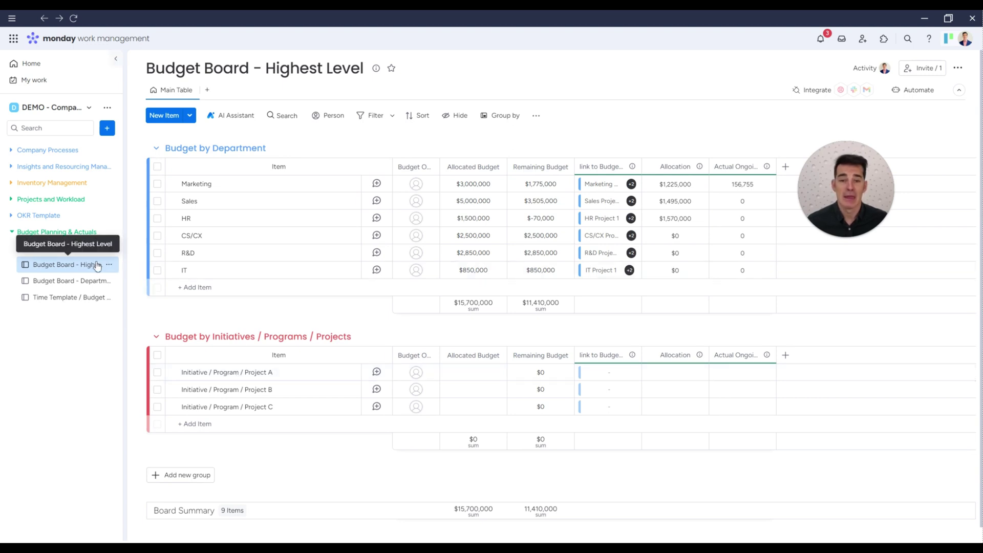
Look at the Department Level board and the Time Template / Budget Breakdown board, and return to the Highest Level budget board.
{"action": "left_click", "coordinate": [73, 281]}
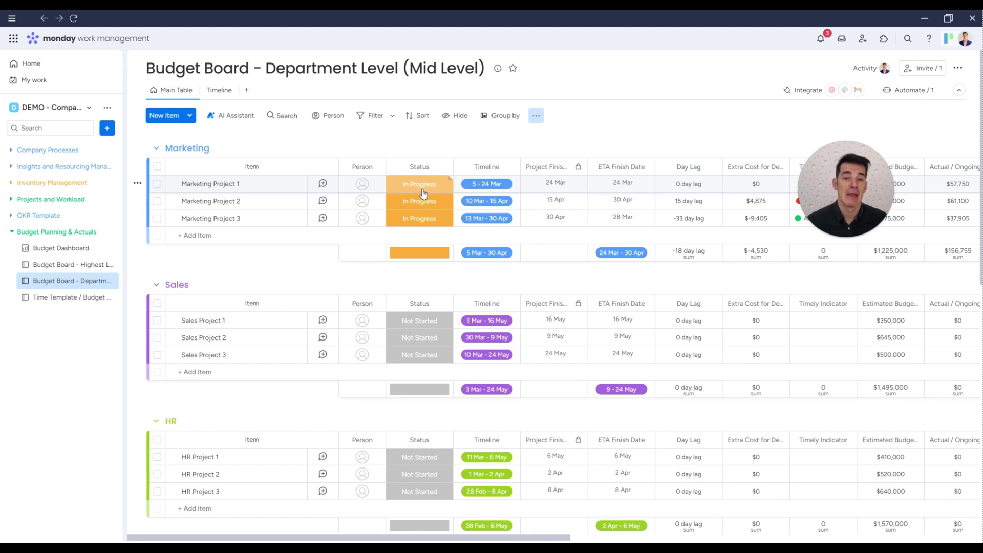
{"action": "left_click", "coordinate": [55, 297]}
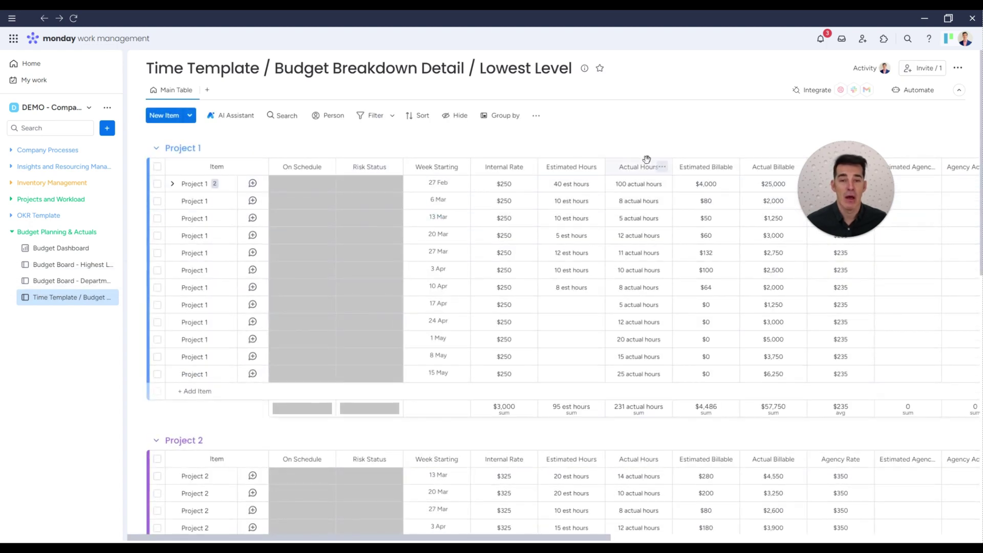
{"action": "left_click", "coordinate": [55, 264]}
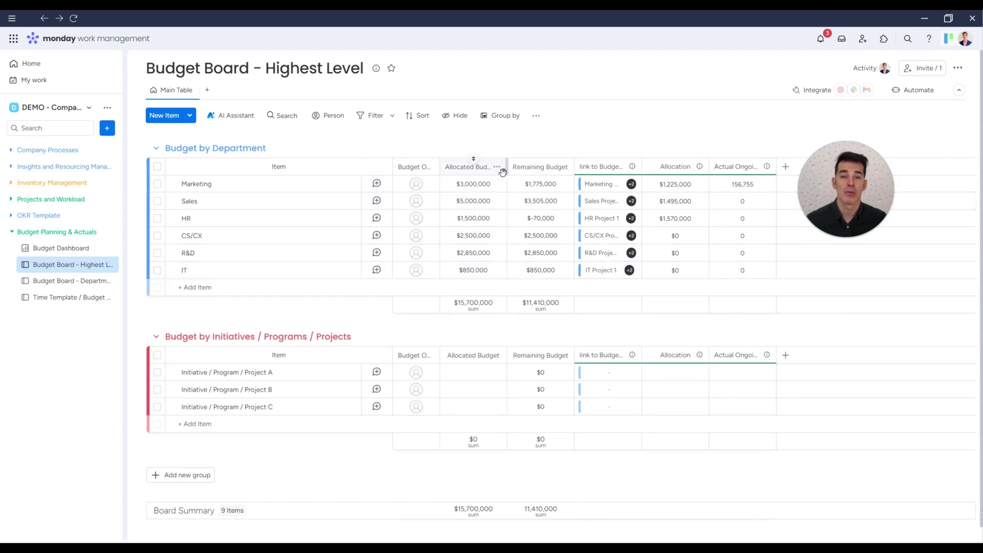
Review the Marketing item's Departments view across all its project columns, and close the item.
{"action": "left_click", "coordinate": [369, 187]}
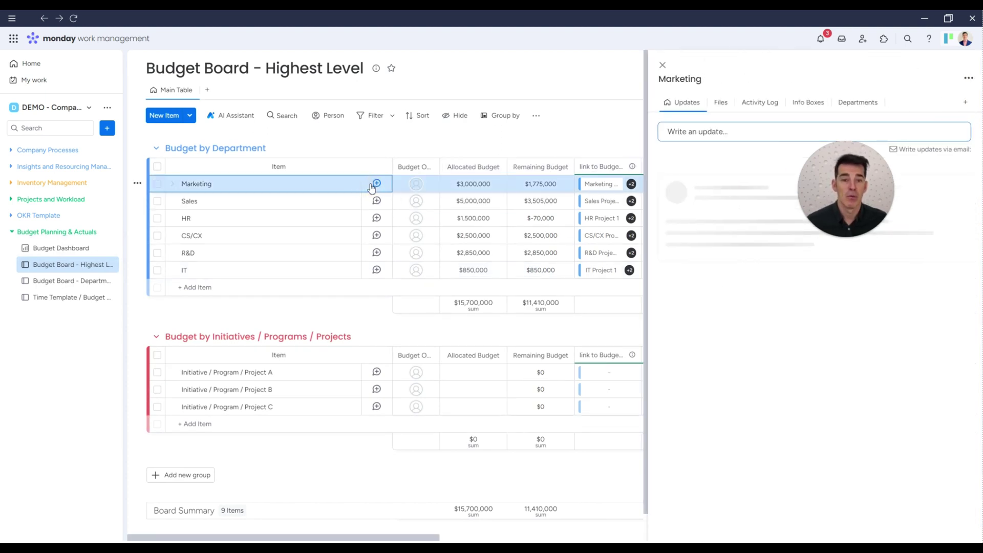
{"action": "left_click", "coordinate": [864, 102]}
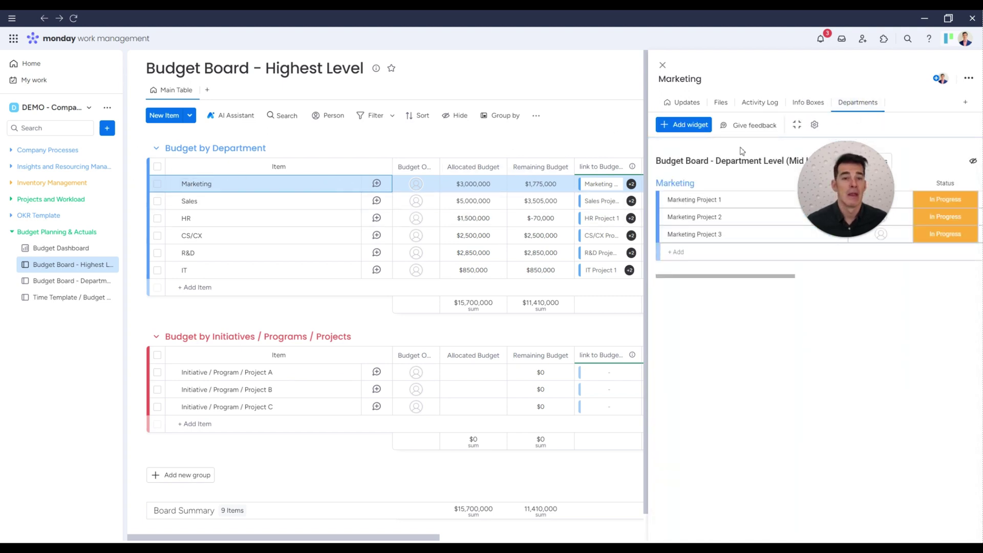
{"action": "mouse_move", "coordinate": [705, 278]}
{"action": "left_mouse_down"}
{"action": "mouse_move", "coordinate": [848, 274]}
{"action": "mouse_move", "coordinate": [698, 266]}
{"action": "left_mouse_up"}
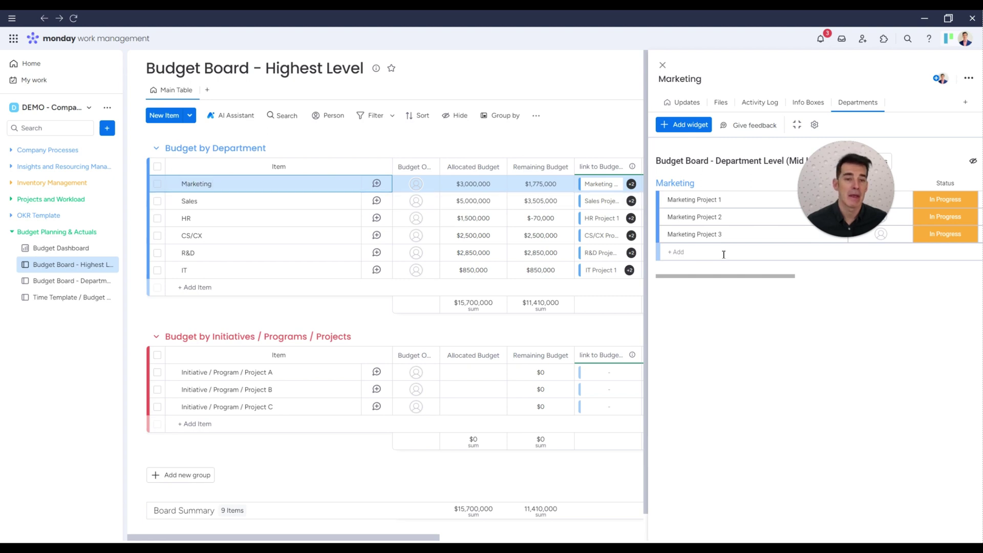
{"action": "left_click_drag", "start_coordinate": [762, 281], "coordinate": [718, 266]}
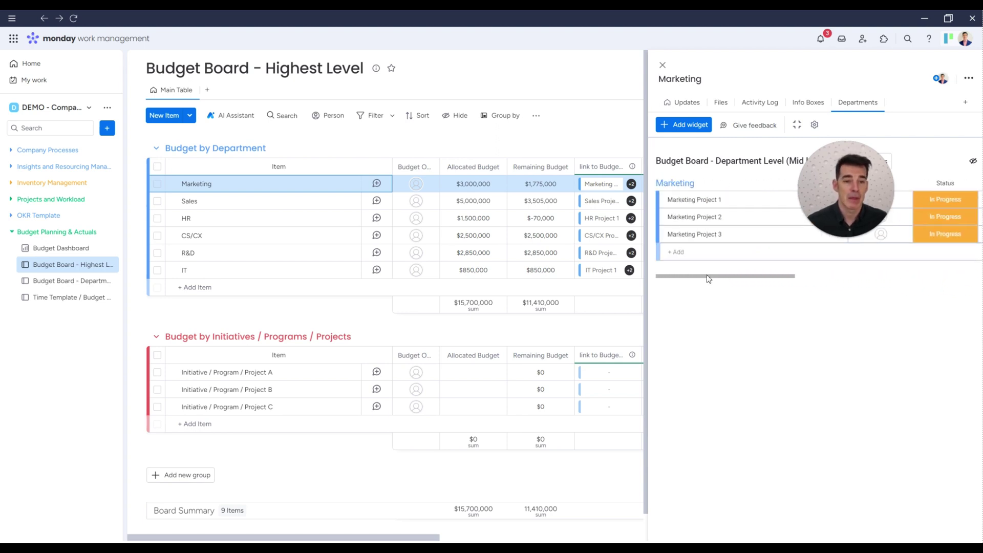
{"action": "left_click_drag", "start_coordinate": [706, 279], "coordinate": [887, 275]}
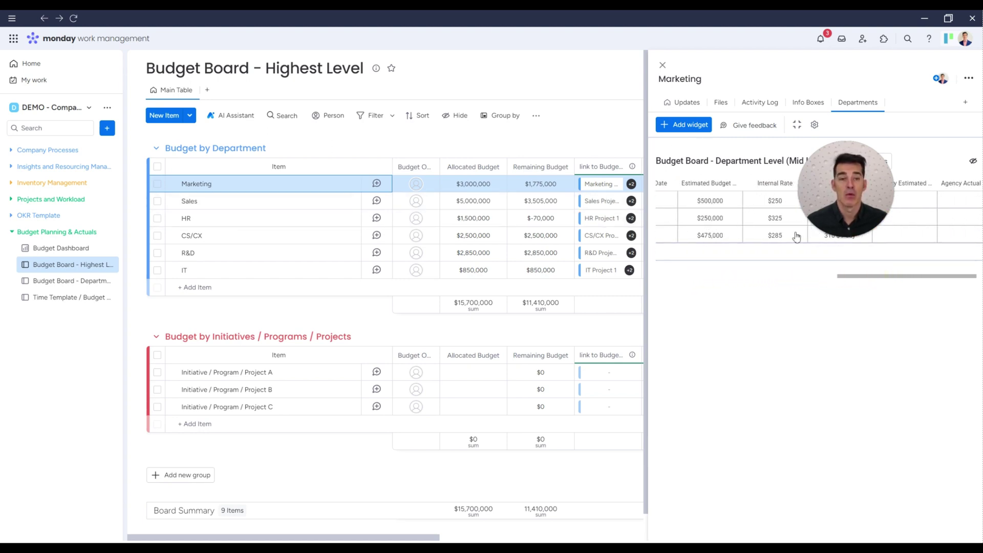
{"action": "left_click_drag", "start_coordinate": [853, 278], "coordinate": [668, 275]}
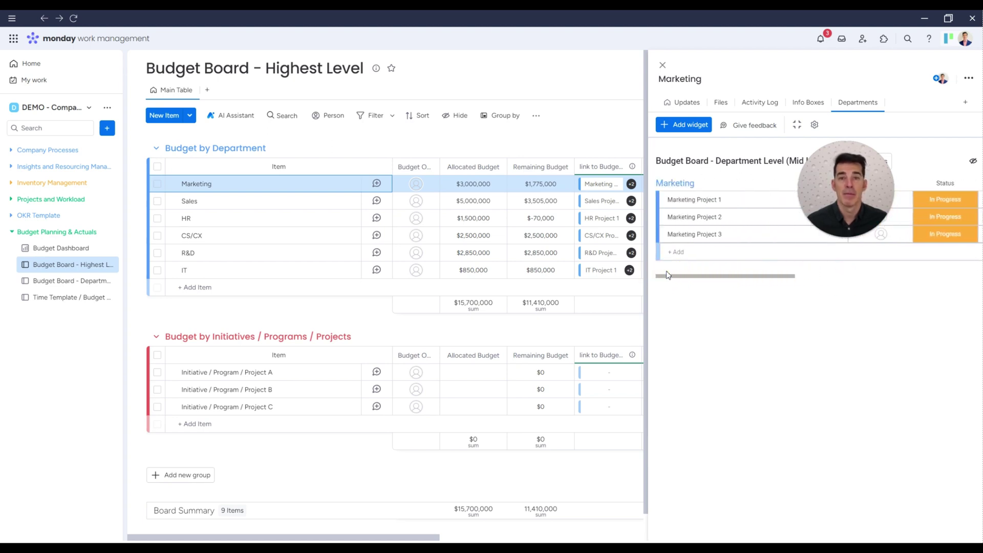
{"action": "left_click", "coordinate": [664, 66]}
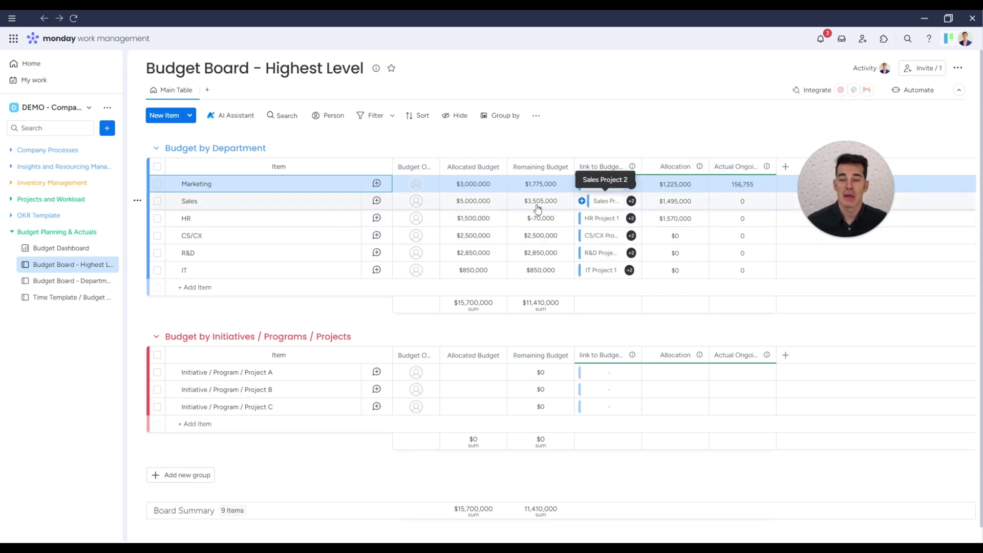
Open the Department Level budget board and examine the formula behind the Marketing group's Timely Indicator column.
{"action": "left_click", "coordinate": [89, 282]}
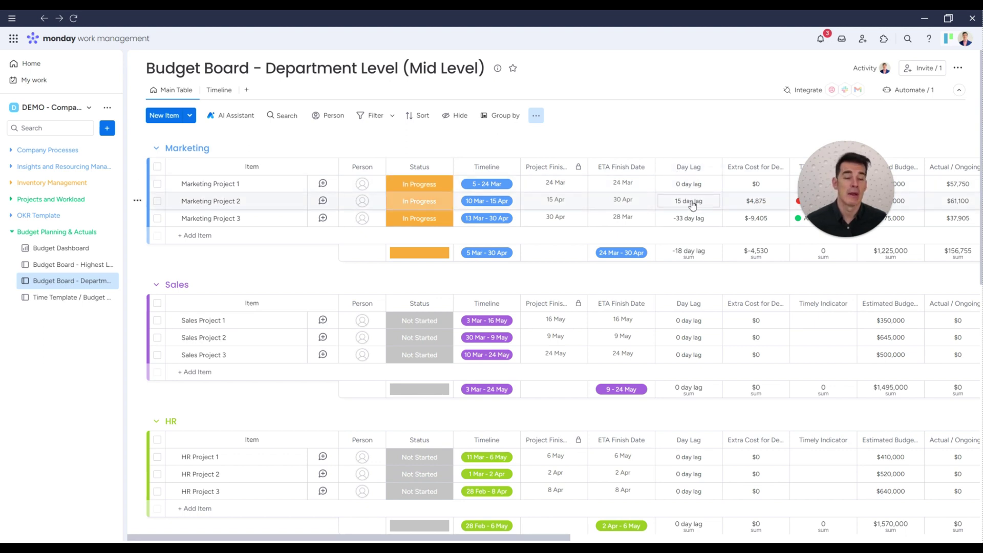
{"action": "left_click_drag", "start_coordinate": [849, 165], "coordinate": [860, 276]}
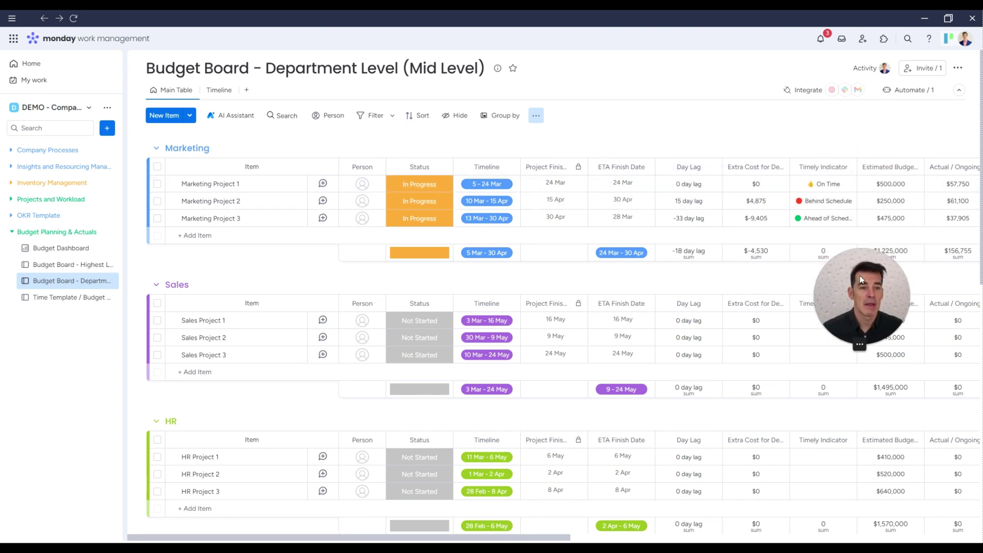
{"action": "left_click", "coordinate": [820, 185]}
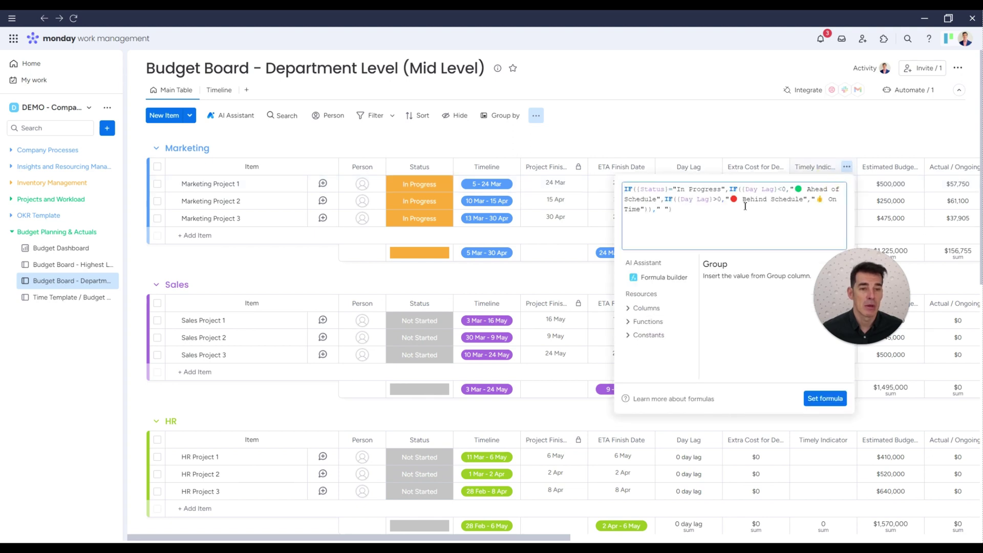
{"action": "left_click_drag", "start_coordinate": [731, 201], "coordinate": [743, 201]}
{"action": "left_click", "coordinate": [738, 201]}
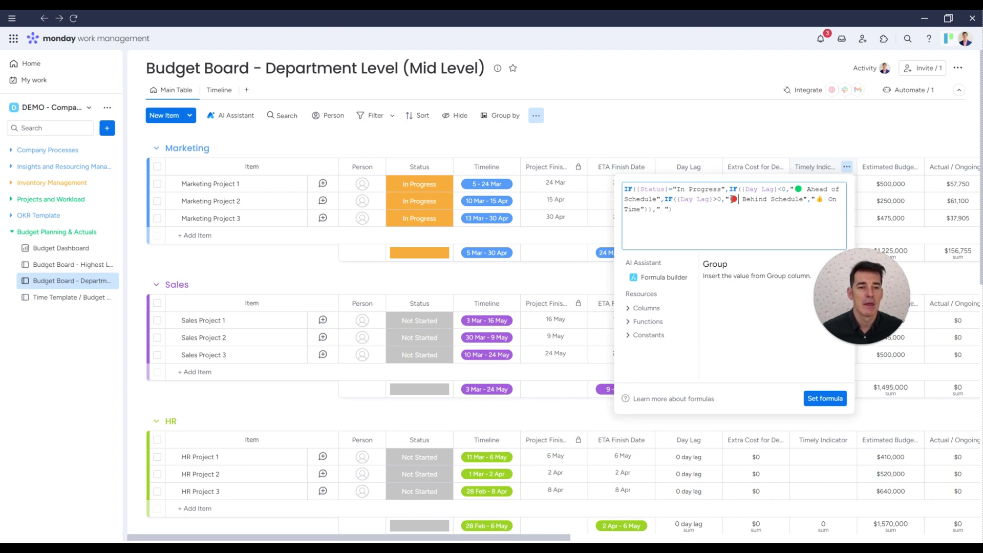
{"action": "left_click", "coordinate": [751, 125]}
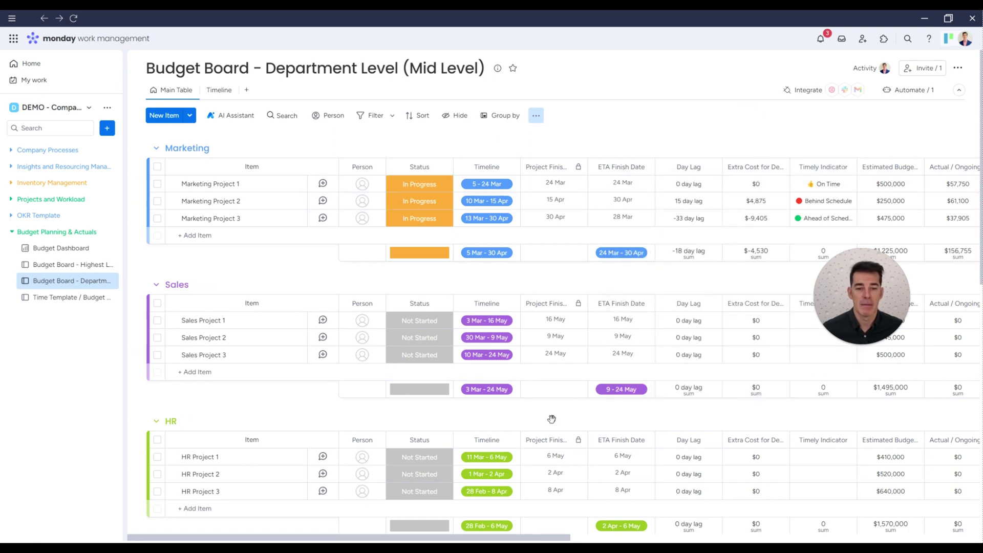
Review the board's budget, agency and rate columns through to the linked time, Actual Hours and Actual Billable columns.
{"action": "left_click_drag", "start_coordinate": [517, 541], "coordinate": [751, 540]}
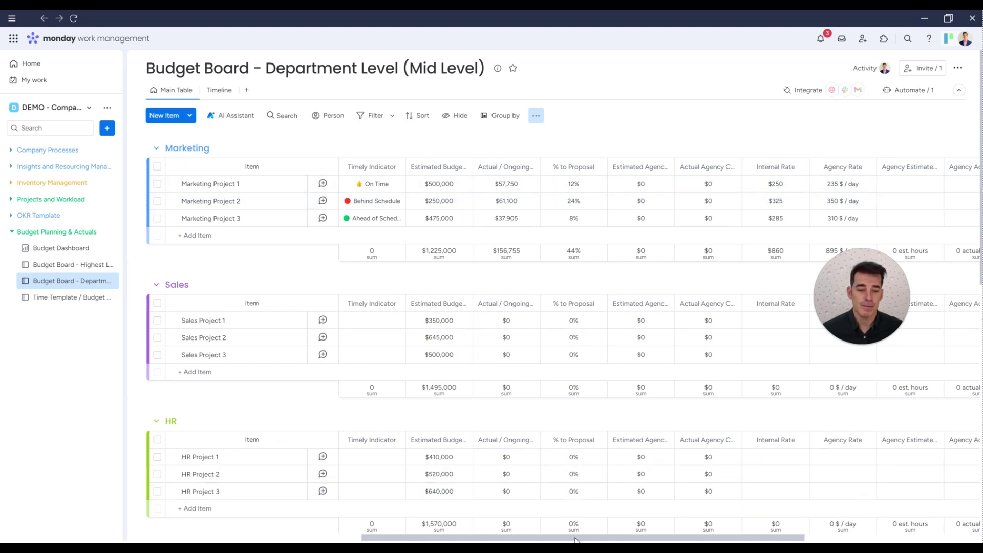
{"action": "left_click_drag", "start_coordinate": [583, 539], "coordinate": [794, 539]}
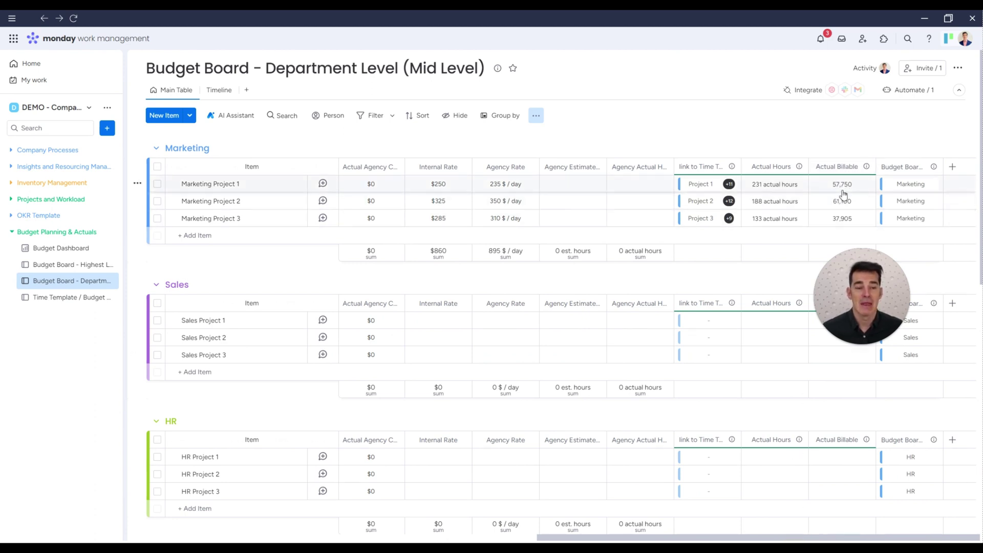
Open the Time Template board, expand the first Project 1 item's subitems, and review the columns through to Time Tracking.
{"action": "left_click", "coordinate": [49, 301]}
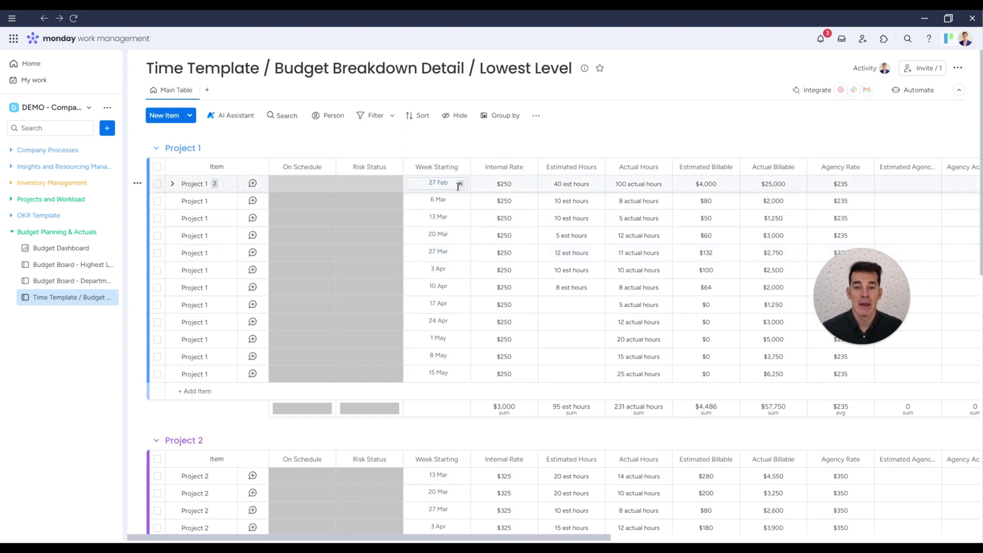
{"action": "left_click", "coordinate": [172, 185]}
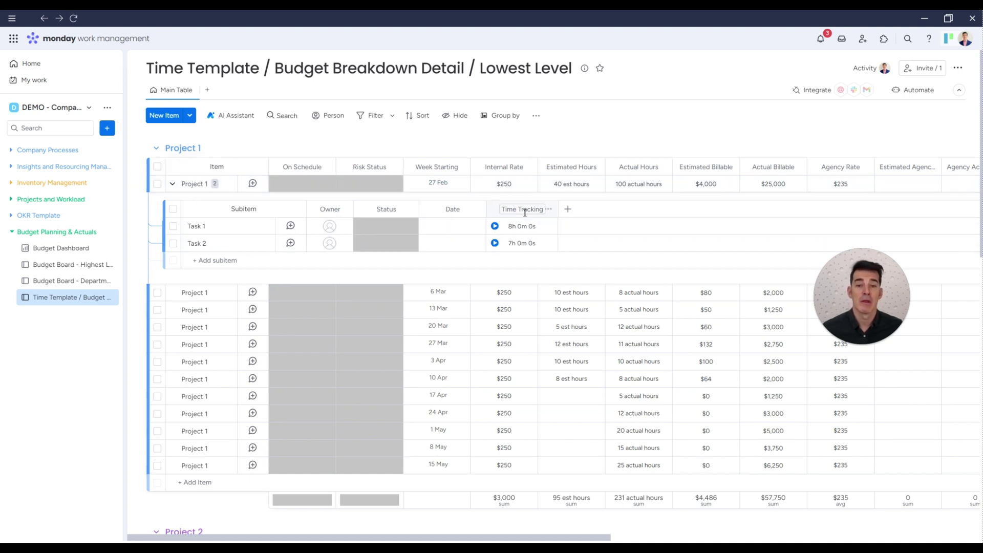
{"action": "left_click_drag", "start_coordinate": [354, 535], "coordinate": [758, 535]}
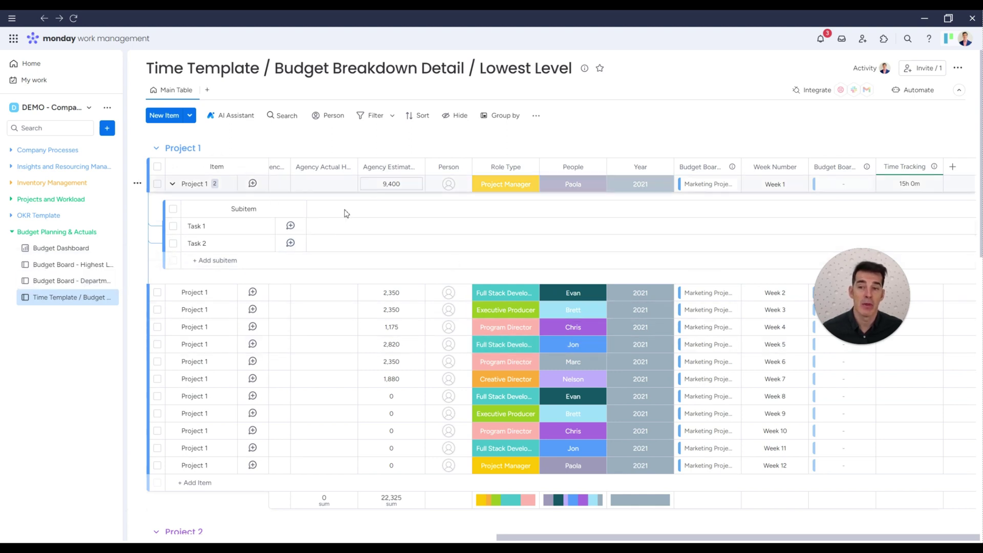
{"action": "left_click_drag", "start_coordinate": [538, 539], "coordinate": [247, 531]}
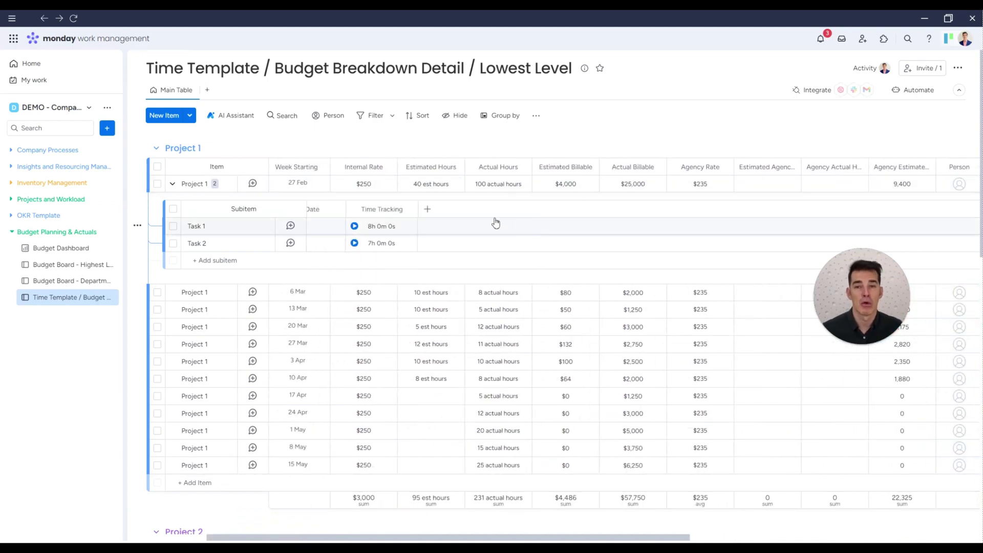
Open the Budget Dashboard in view mode and examine the department spend, Initiative Delivery Lag and monthly Estimates vs Actuals charts.
{"action": "left_click", "coordinate": [81, 251]}
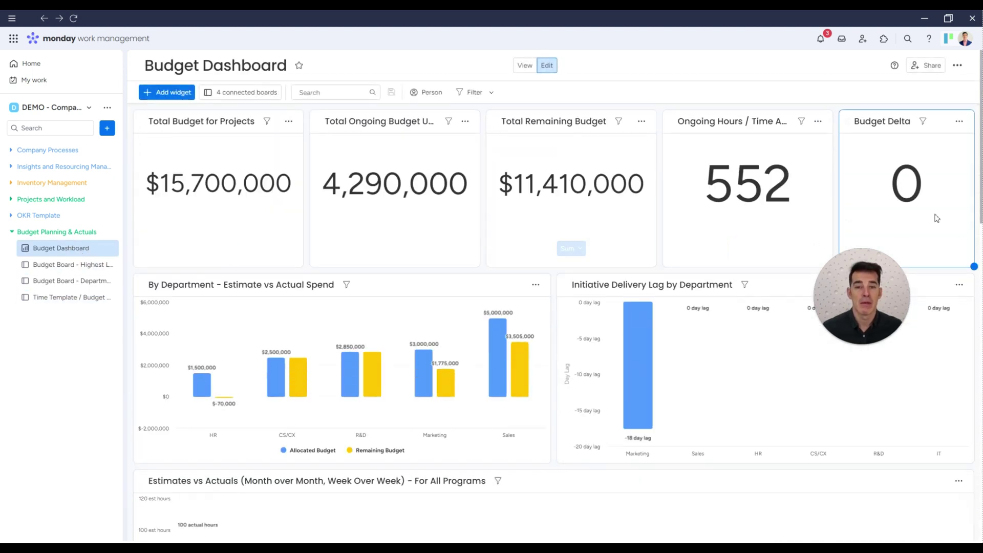
{"action": "left_click", "coordinate": [526, 66]}
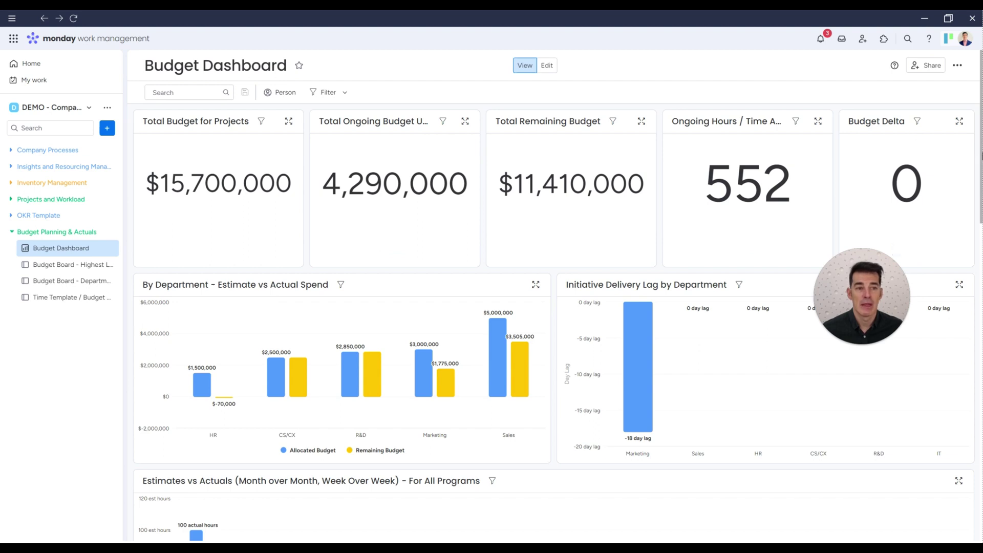
{"action": "left_click_drag", "start_coordinate": [980, 153], "coordinate": [980, 204]}
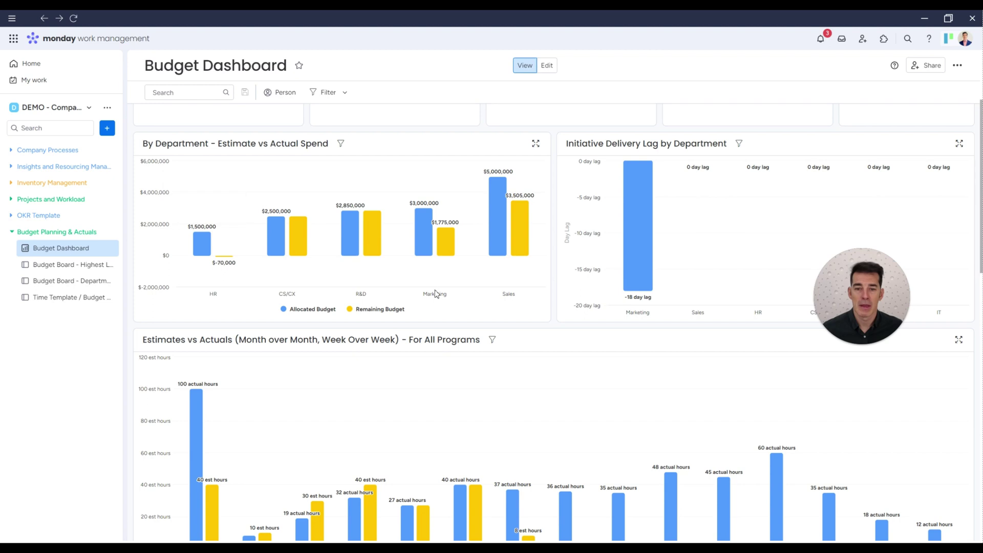
{"action": "mouse_move", "coordinate": [433, 232]}
{"action": "left_click", "coordinate": [424, 241]}
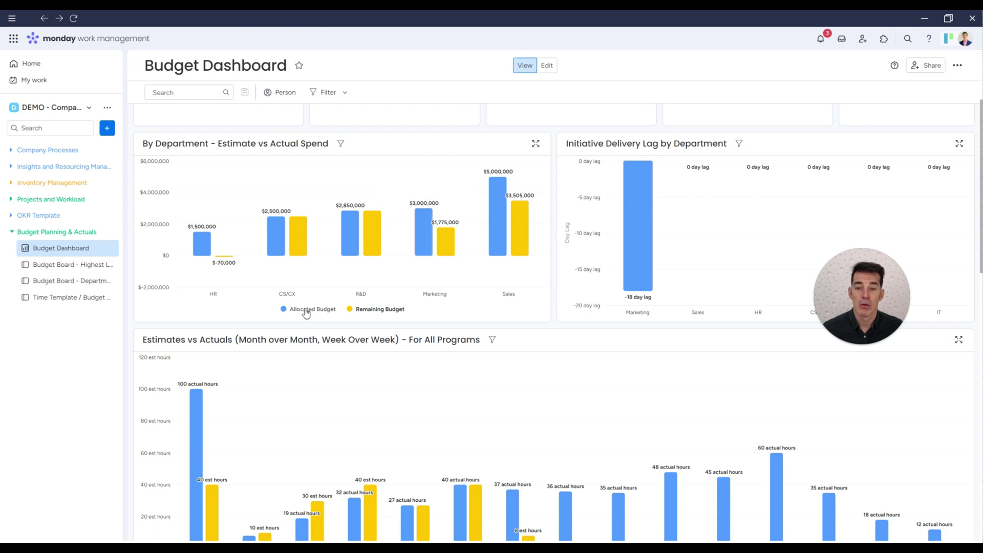
{"action": "mouse_move", "coordinate": [449, 256]}
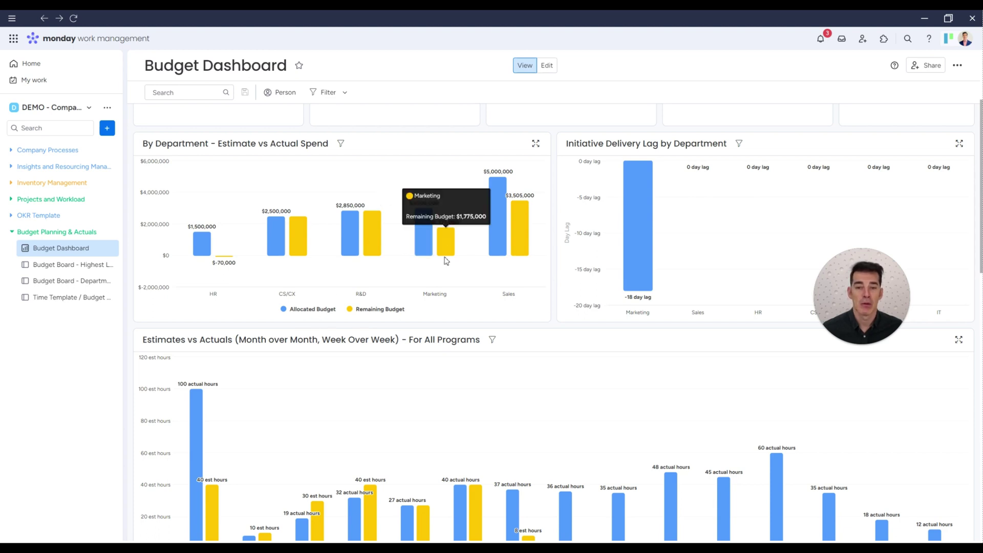
{"action": "mouse_move", "coordinate": [641, 298]}
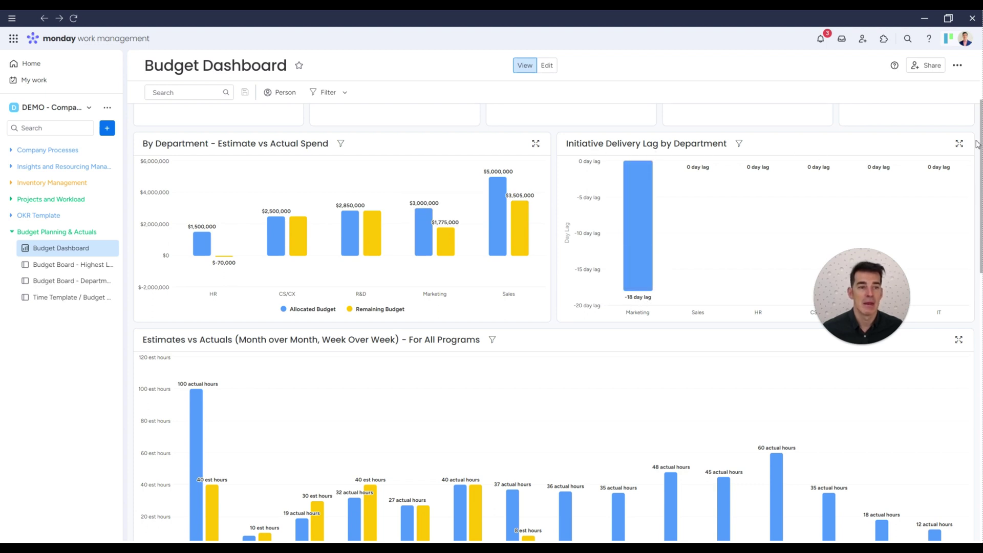
{"action": "left_click_drag", "start_coordinate": [981, 143], "coordinate": [979, 217]}
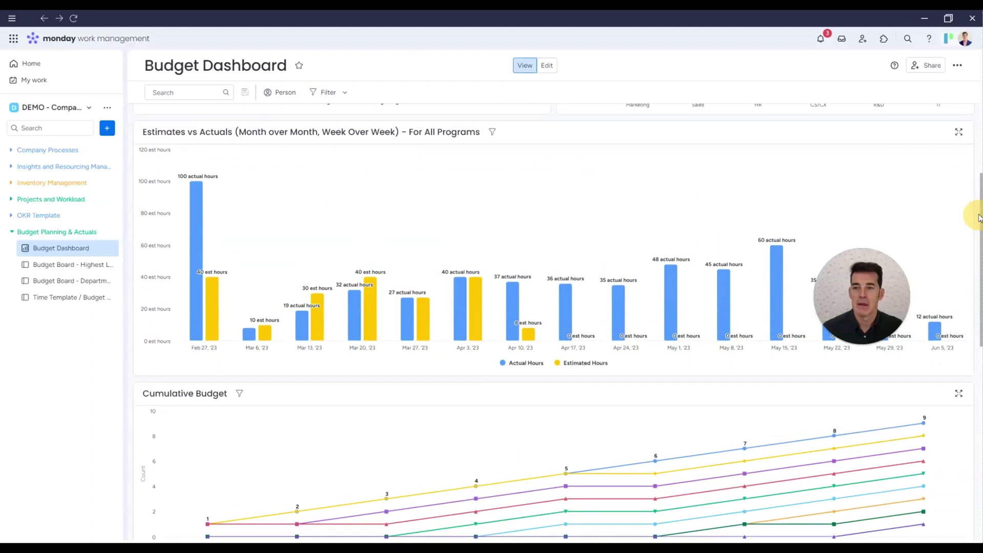
{"action": "mouse_move", "coordinate": [251, 338]}
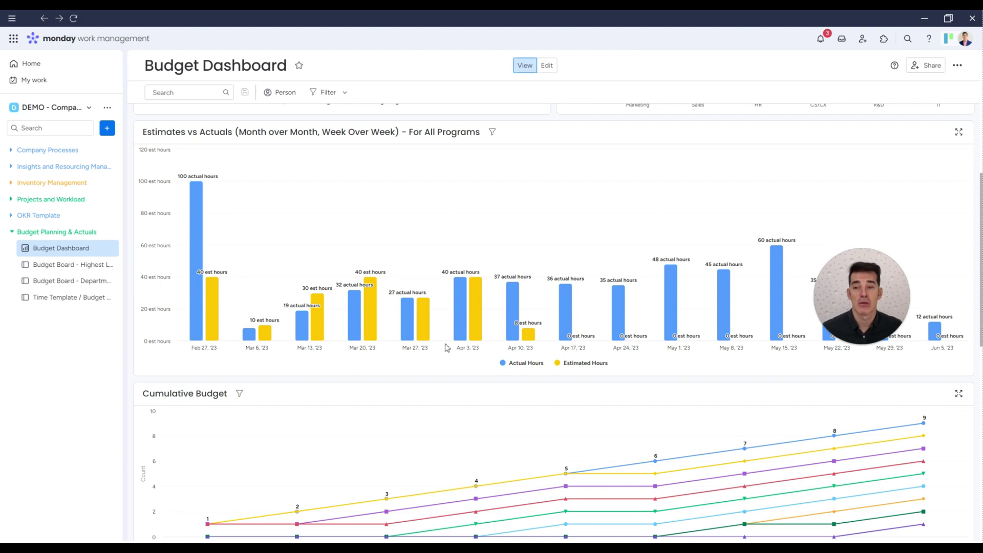
Revisit the Time Template board and return to the Budget Dashboard to examine its Cumulative Budget and project-level Estimates vs Actuals charts.
{"action": "left_click", "coordinate": [71, 296]}
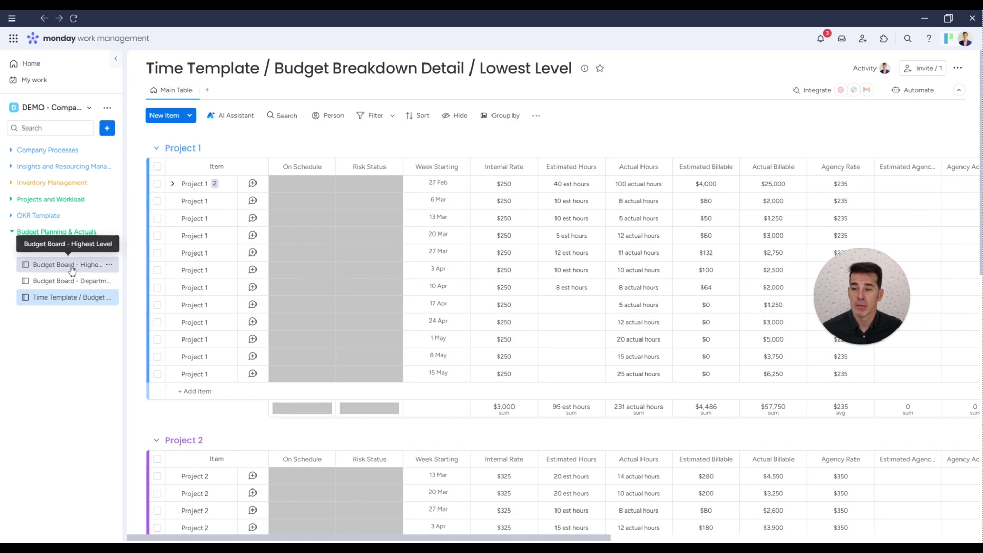
{"action": "left_click", "coordinate": [59, 248]}
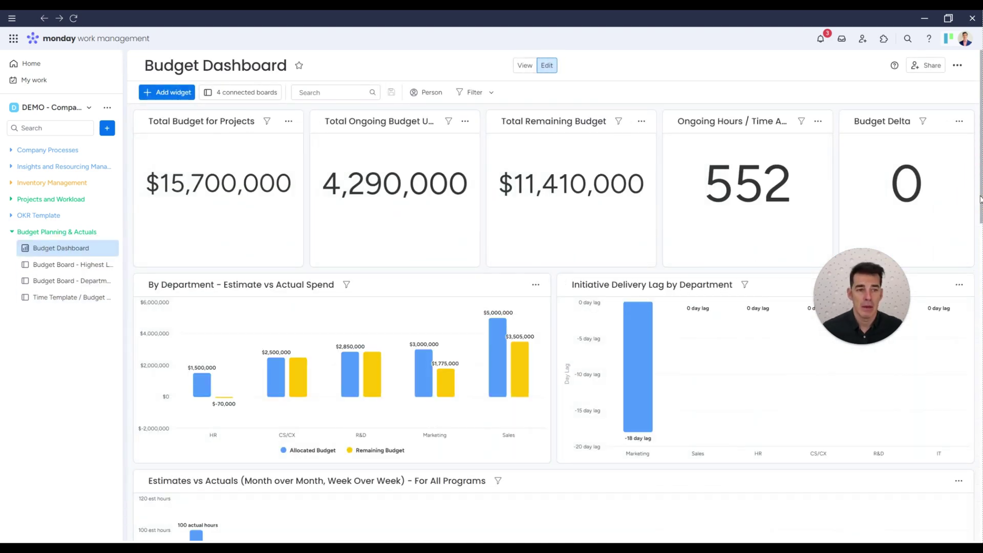
{"action": "scroll", "coordinate": [980, 245], "scroll_direction": "down", "scroll_amount": 2}
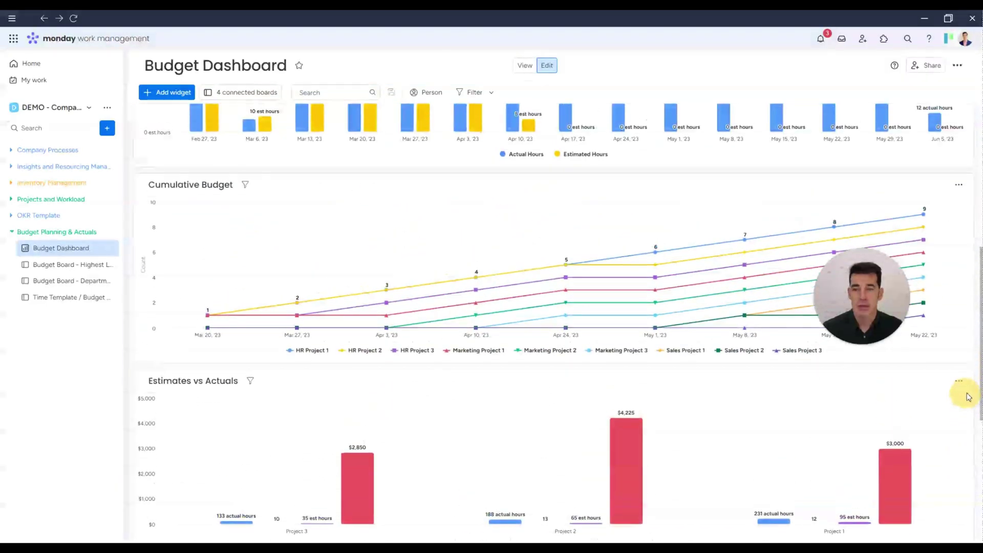